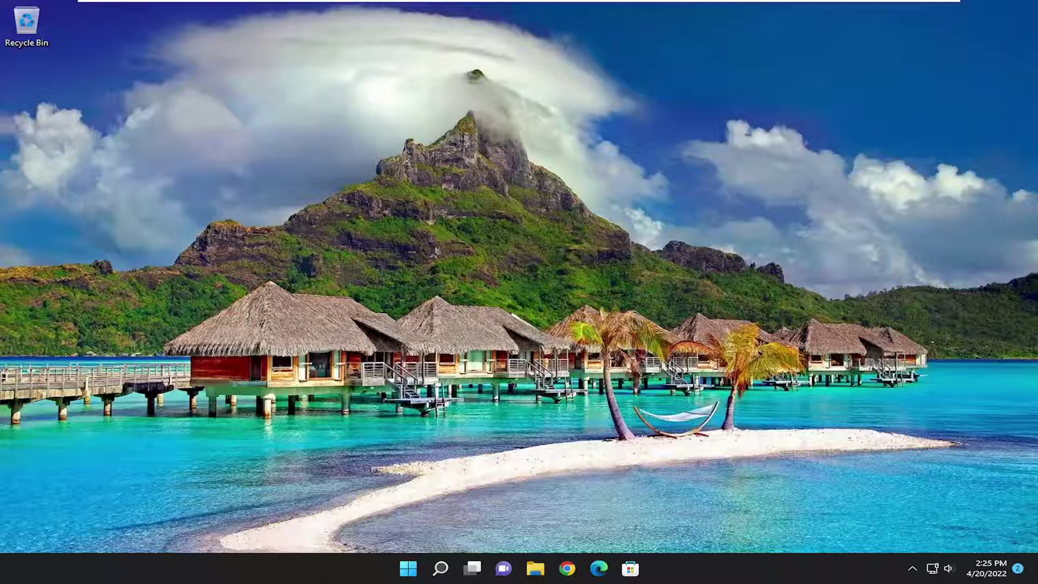
Search for regedit and launch Registry Editor as administrator, approving the UAC prompt
{"action": "left_click", "coordinate": [441, 569]}
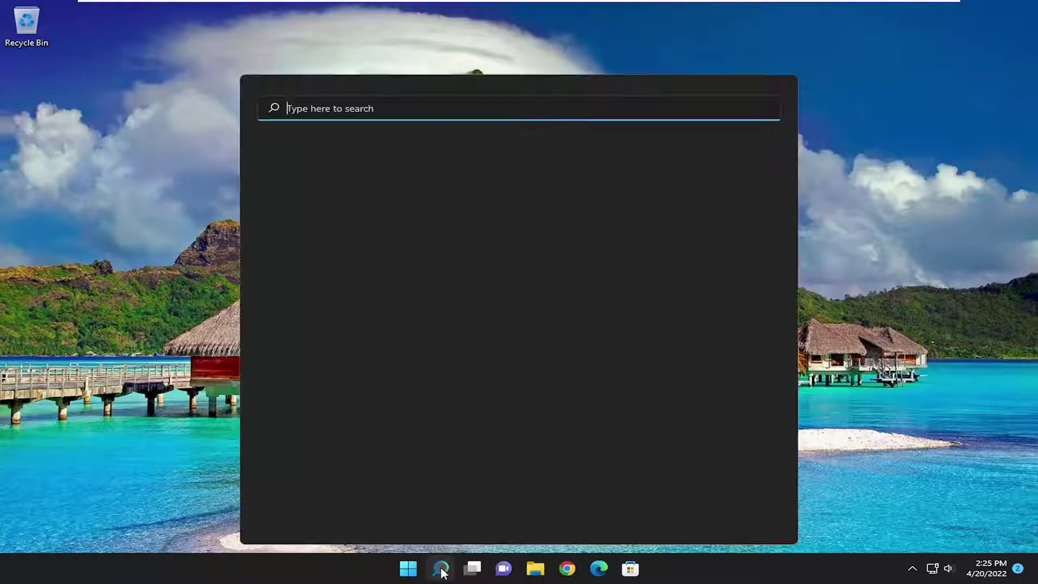
{"action": "type", "text": "regedit"}
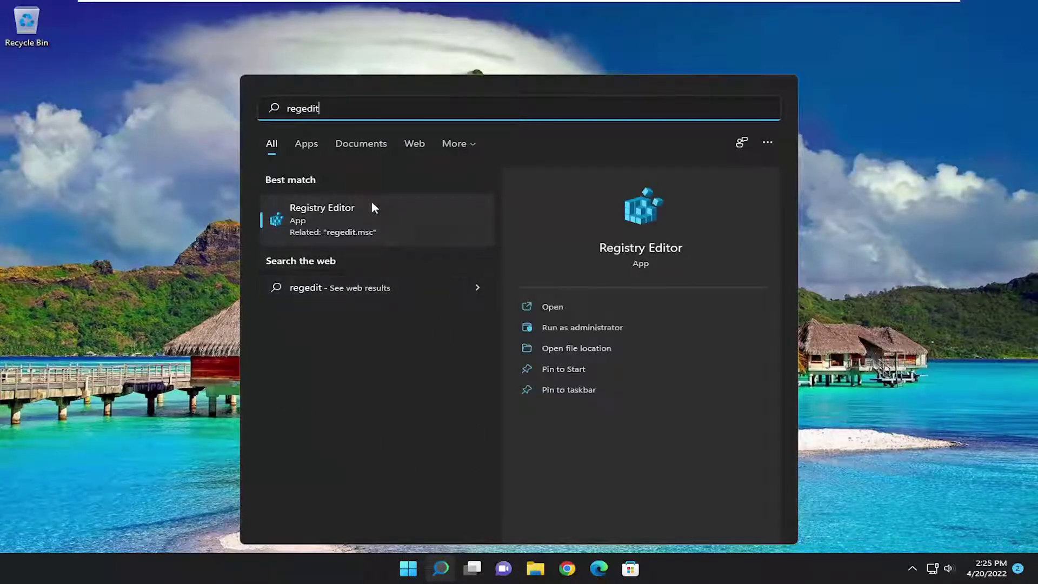
{"action": "right_click", "coordinate": [316, 222]}
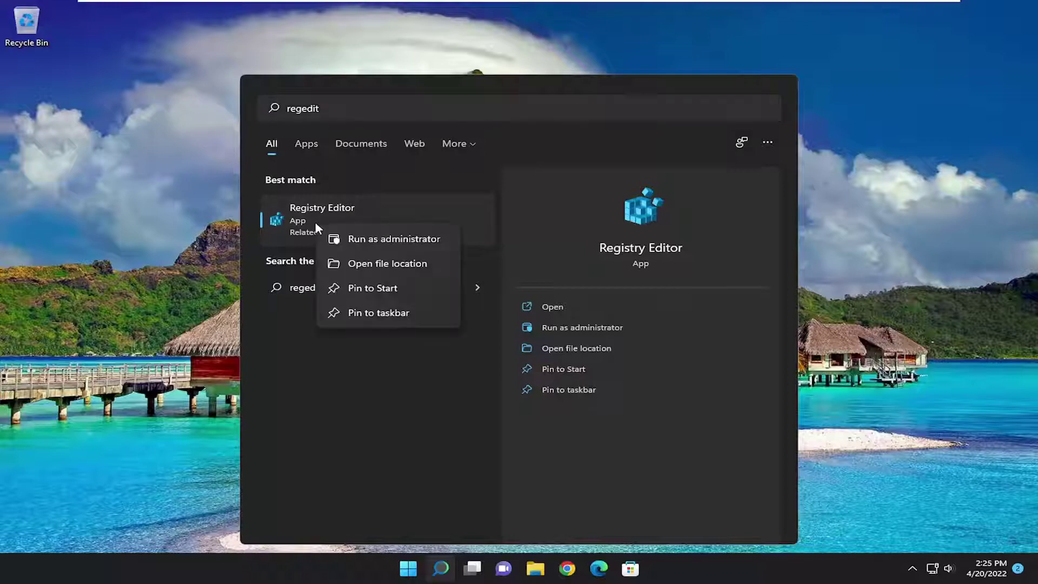
{"action": "left_click", "coordinate": [399, 240]}
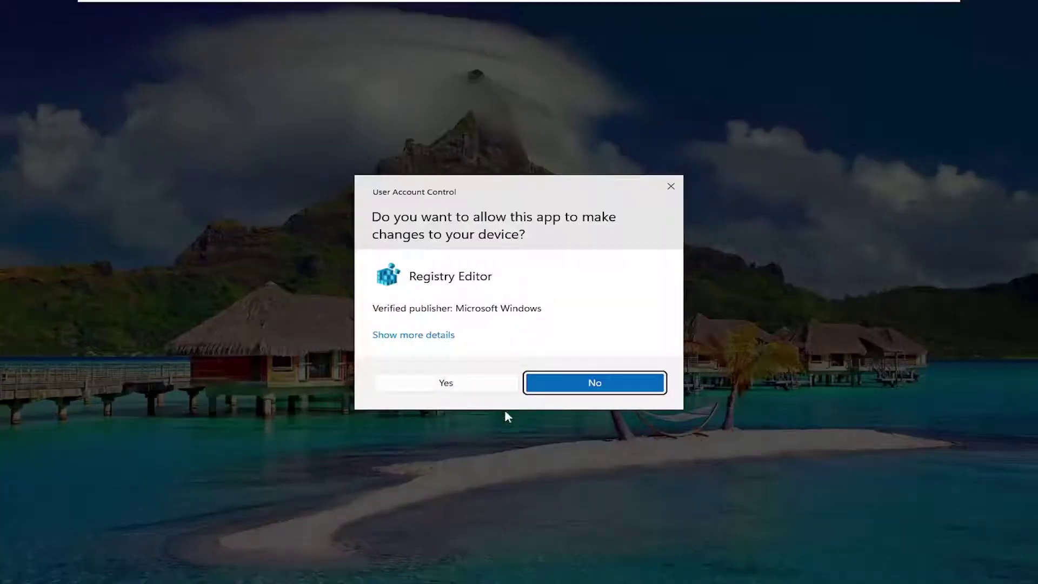
{"action": "left_click", "coordinate": [473, 387]}
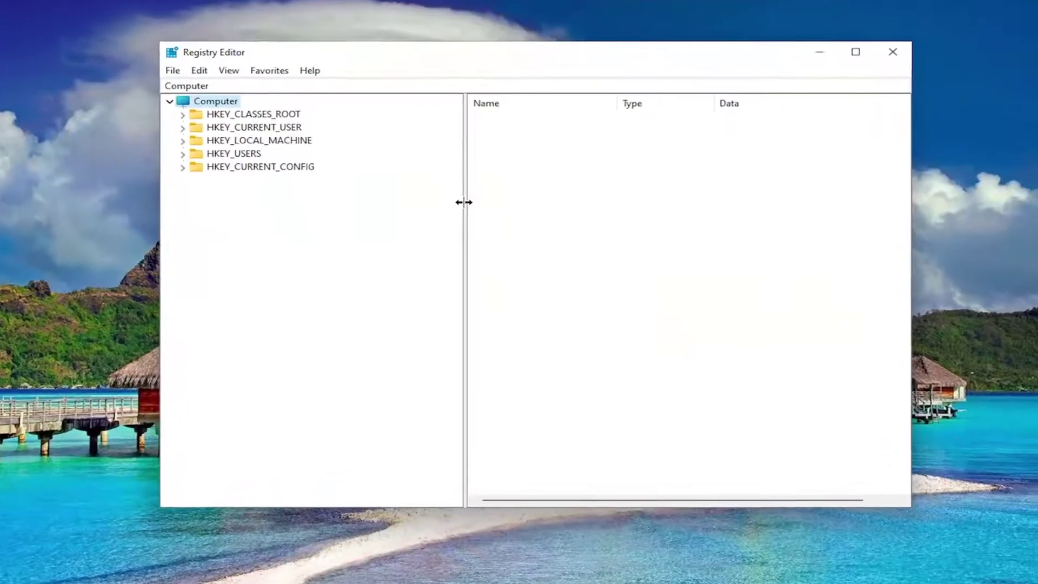
Narrow the key tree pane, then open and cancel the File > Export dialog
{"action": "left_click_drag", "start_coordinate": [477, 194], "coordinate": [389, 189]}
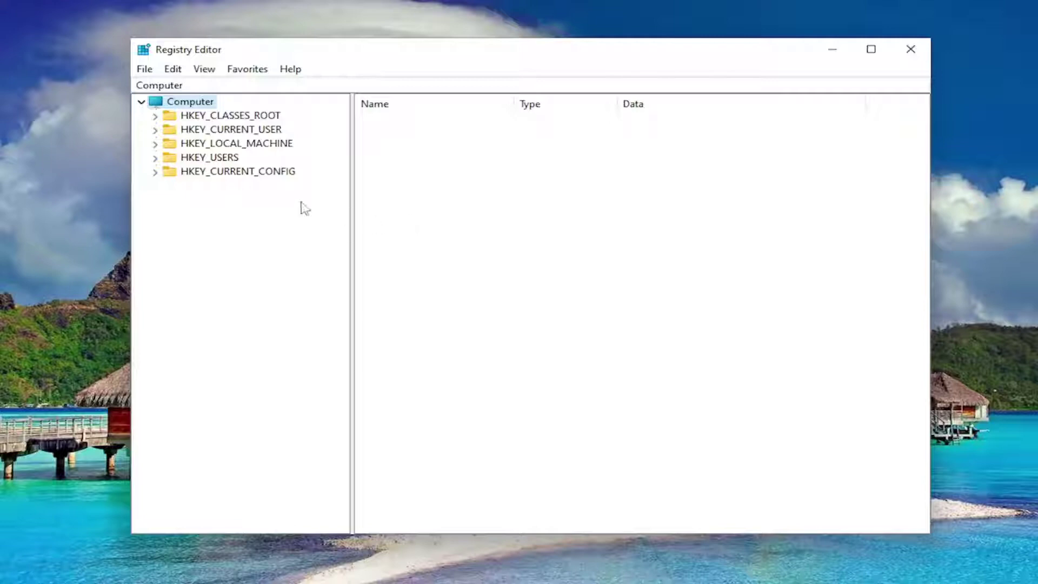
{"action": "left_click", "coordinate": [145, 68]}
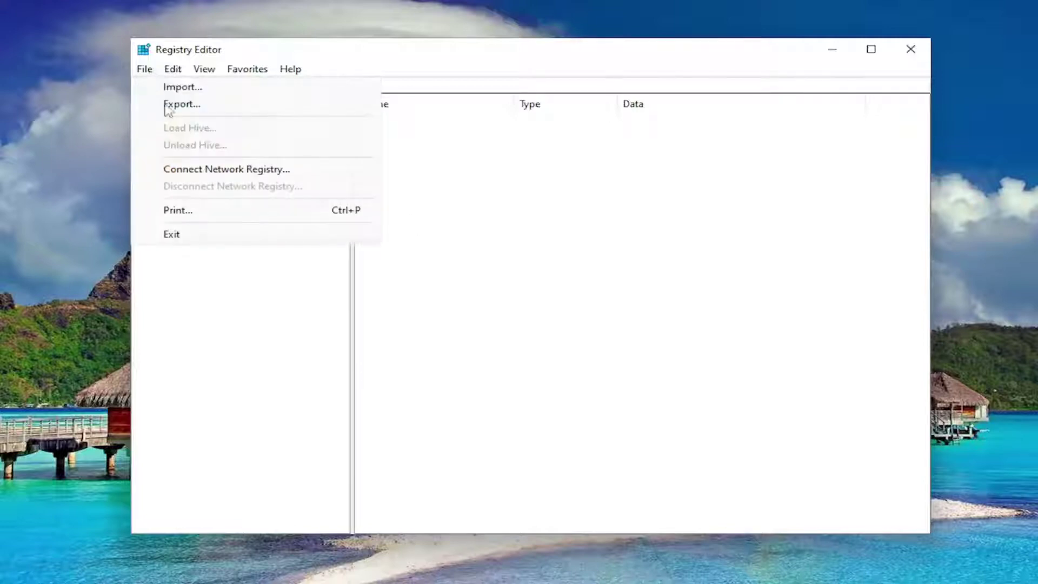
{"action": "left_click", "coordinate": [175, 106]}
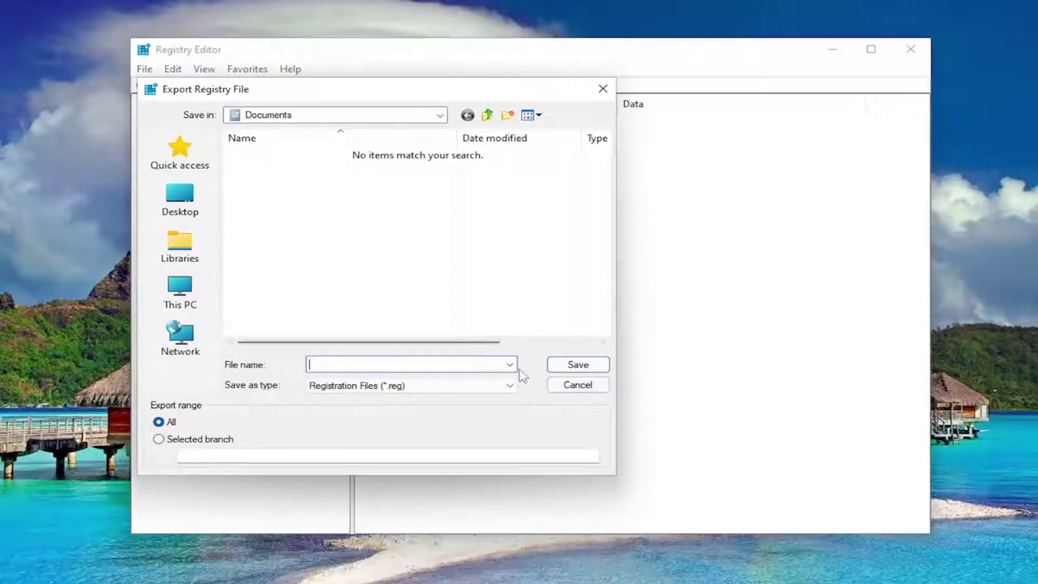
{"action": "left_click", "coordinate": [576, 386]}
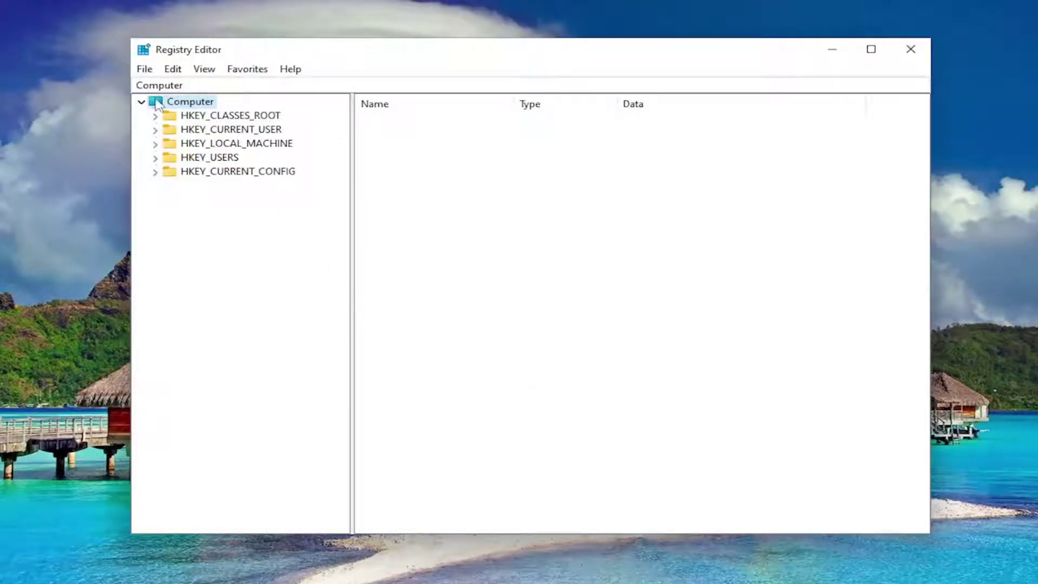
Open the File > Import dialog and cancel it without importing anything
{"action": "left_click", "coordinate": [145, 69]}
{"action": "left_click", "coordinate": [171, 89]}
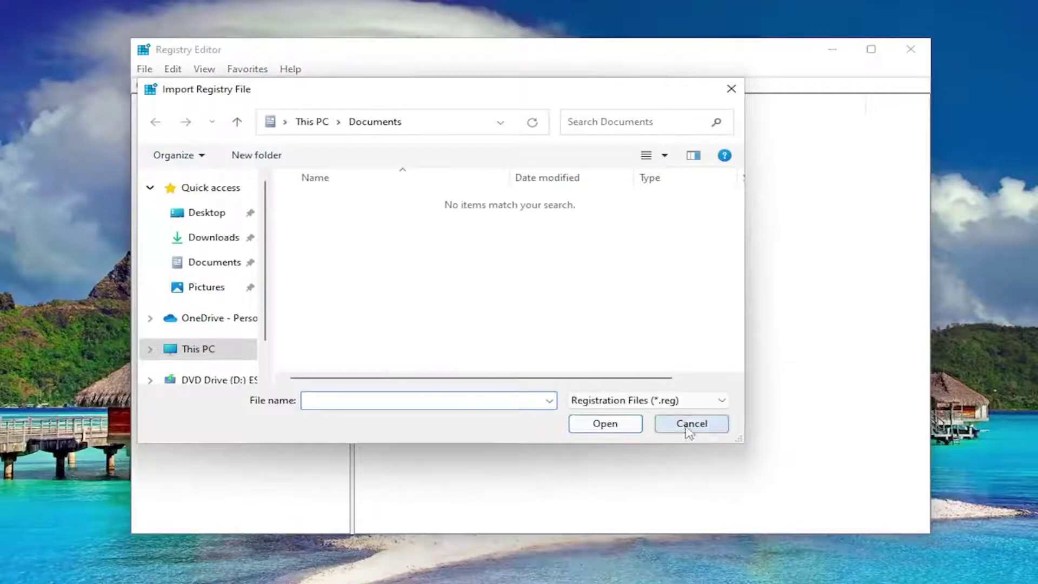
{"action": "left_click", "coordinate": [691, 425]}
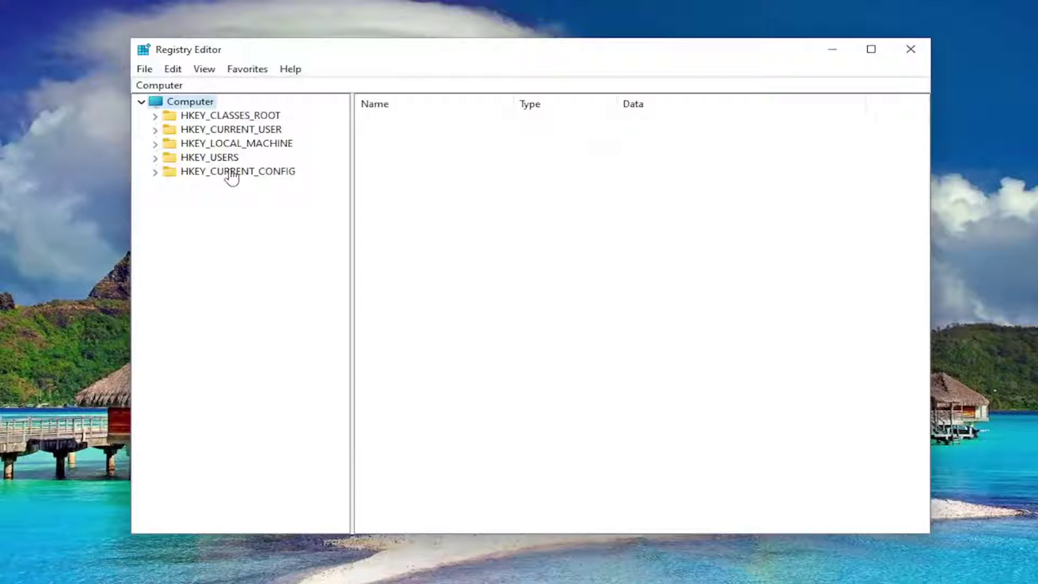
Expand HKEY_CLASSES_ROOT and type 'fol' in its subkey list to jump to the Folder key
{"action": "double_click", "coordinate": [236, 114]}
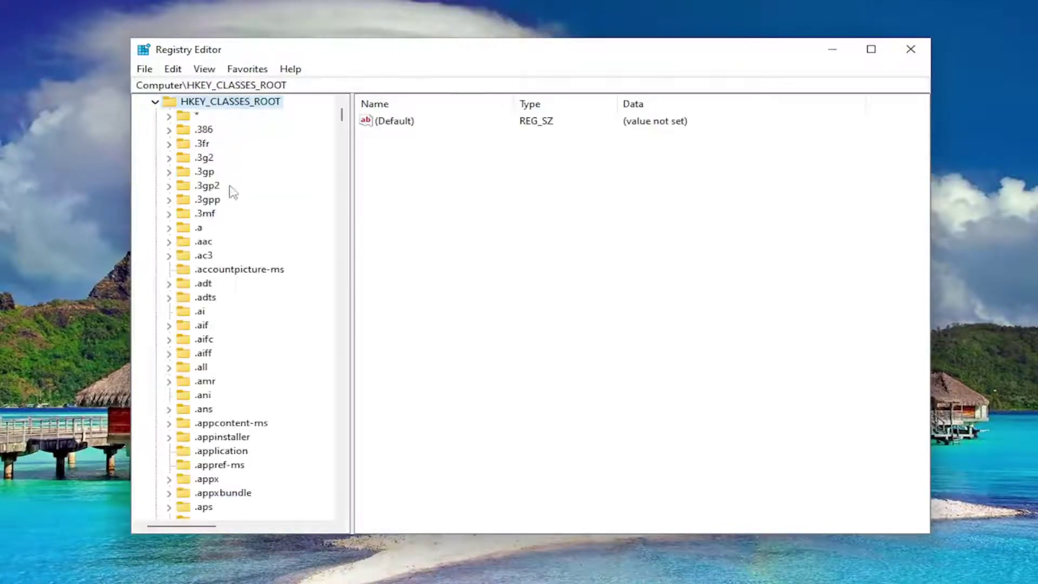
{"action": "scroll", "coordinate": [238, 244], "scroll_direction": "down", "scroll_amount": 12}
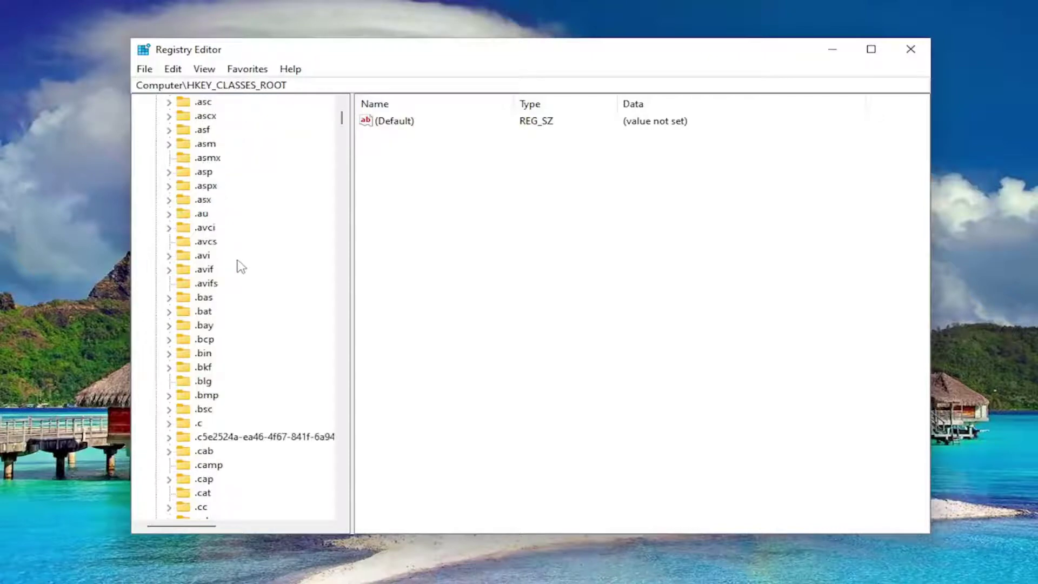
{"action": "scroll", "coordinate": [233, 268], "scroll_direction": "down", "scroll_amount": 6}
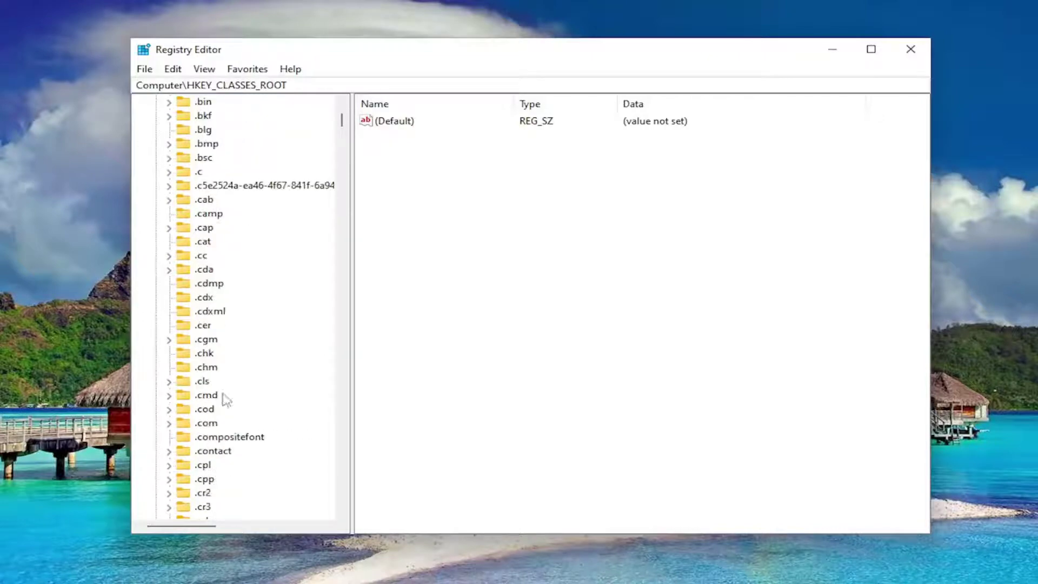
{"action": "left_click", "coordinate": [201, 339]}
{"action": "type", "text": "fol"}
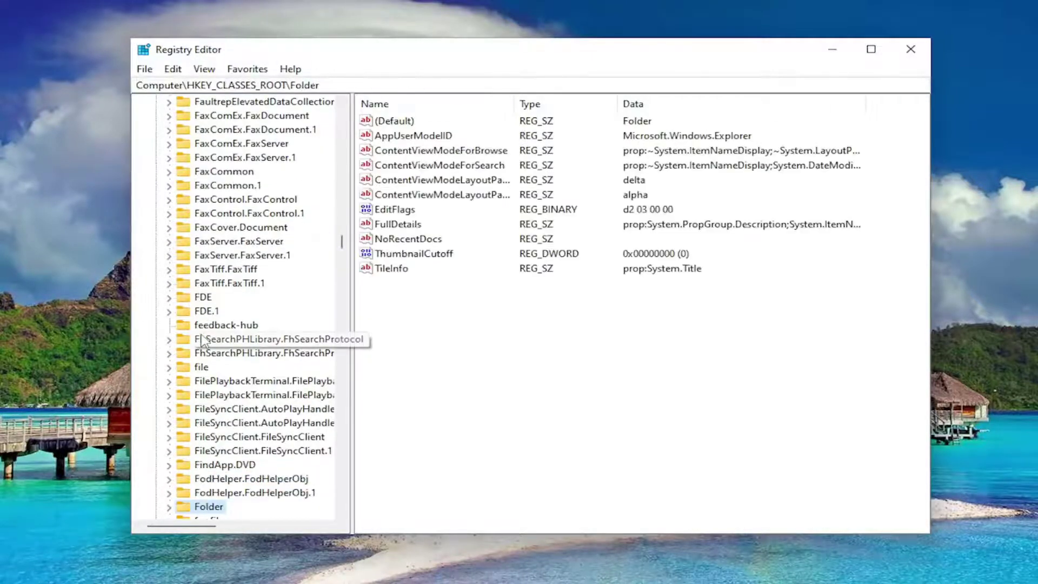
{"action": "scroll", "coordinate": [201, 339], "scroll_direction": "down", "scroll_amount": 2}
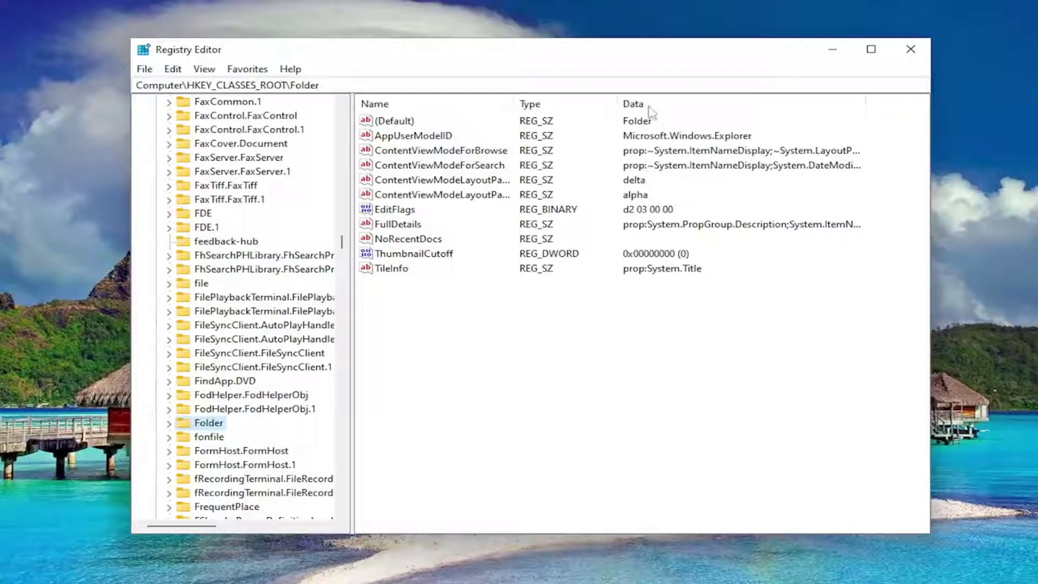
Open Folder's (Default) string, check its value data reads 'Folder', and click OK unchanged
{"action": "double_click", "coordinate": [392, 121]}
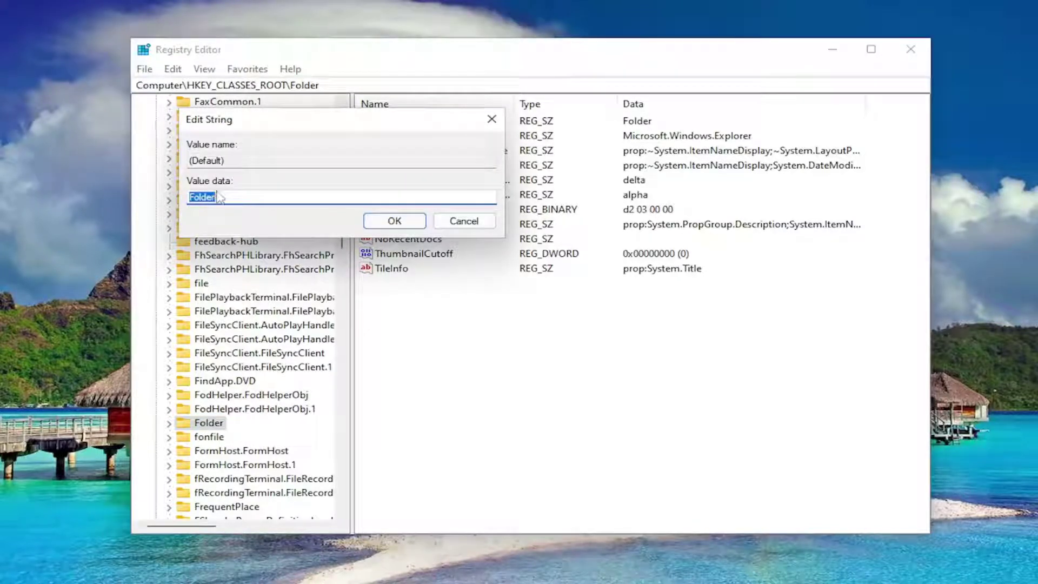
{"action": "key", "text": "End"}
{"action": "key", "text": "ctrl+a"}
{"action": "left_click_drag", "start_coordinate": [324, 124], "coordinate": [467, 259]}
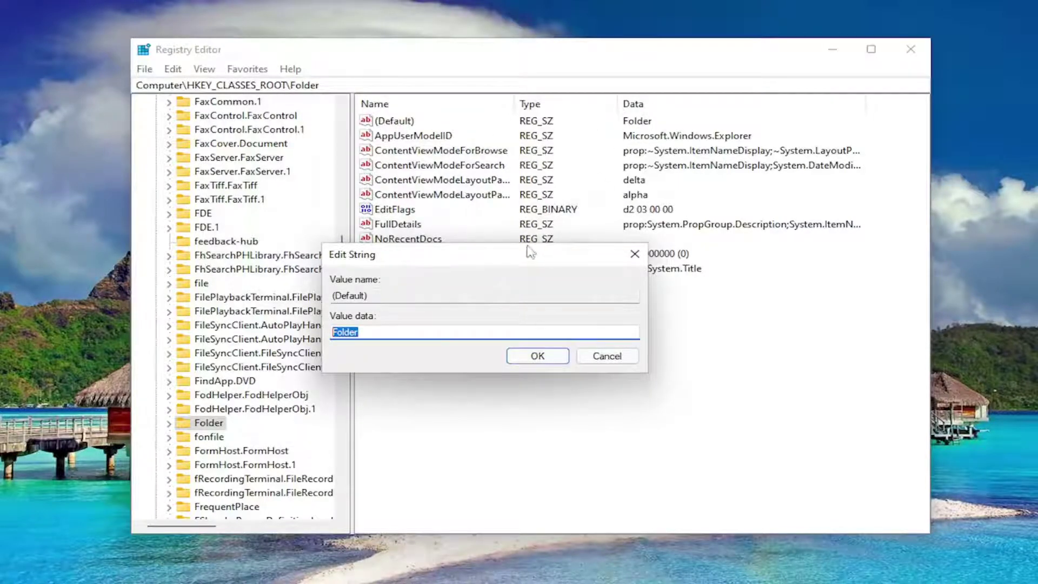
{"action": "left_click", "coordinate": [360, 331]}
{"action": "left_click", "coordinate": [538, 357]}
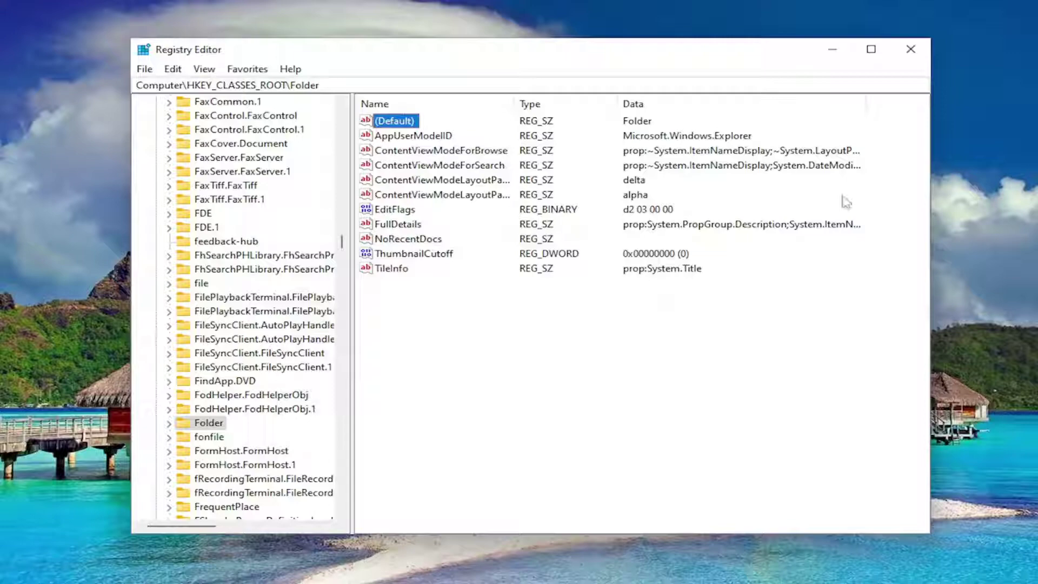
Scroll to the top, collapse HKEY_CLASSES_ROOT to the root keys, and close Registry Editor
{"action": "scroll", "coordinate": [333, 314], "scroll_direction": "up", "scroll_amount": 10}
{"action": "left_click_drag", "start_coordinate": [339, 243], "coordinate": [340, 106]}
{"action": "double_click", "coordinate": [182, 111]}
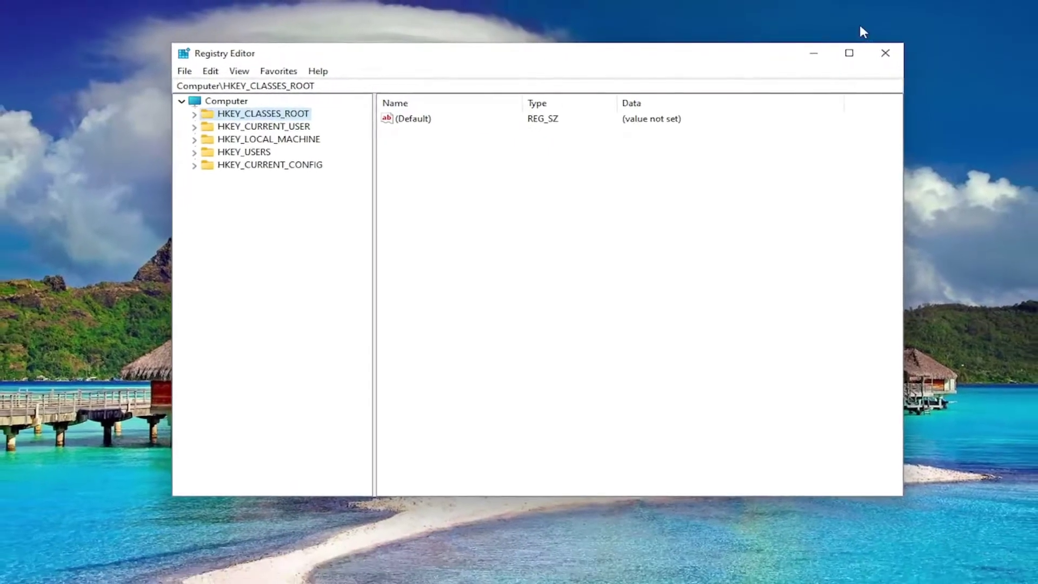
{"action": "left_click", "coordinate": [895, 51]}
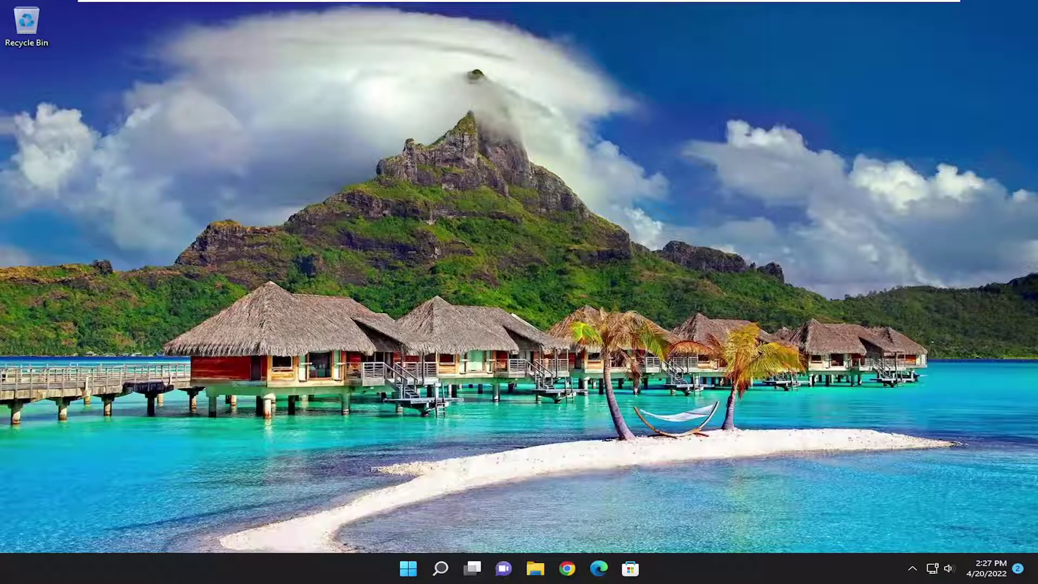
Search for cmd, run Command Prompt as administrator, and move its window down and right
{"action": "left_click", "coordinate": [439, 570]}
{"action": "type", "text": "cmd"}
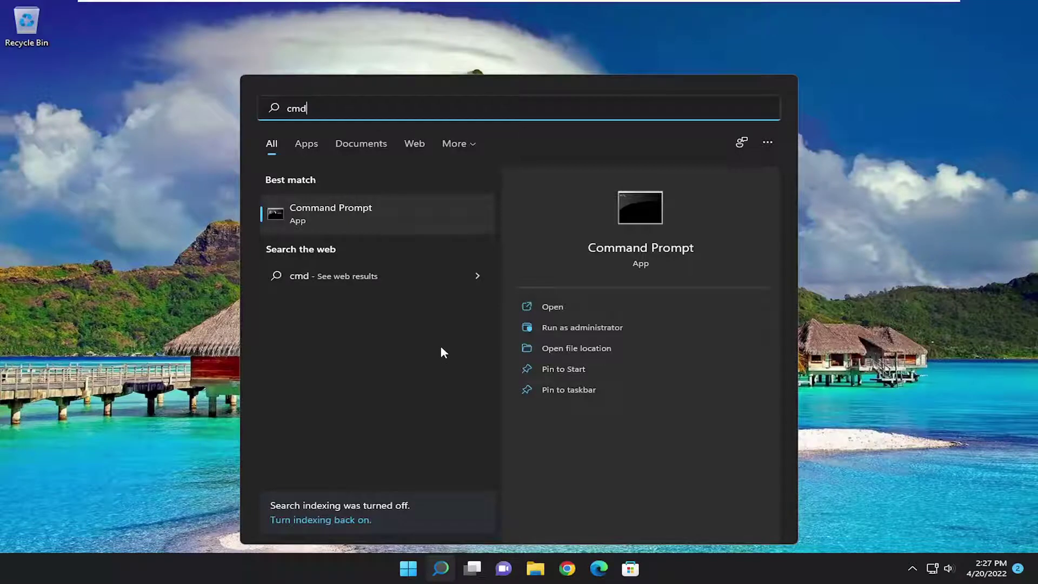
{"action": "right_click", "coordinate": [342, 207]}
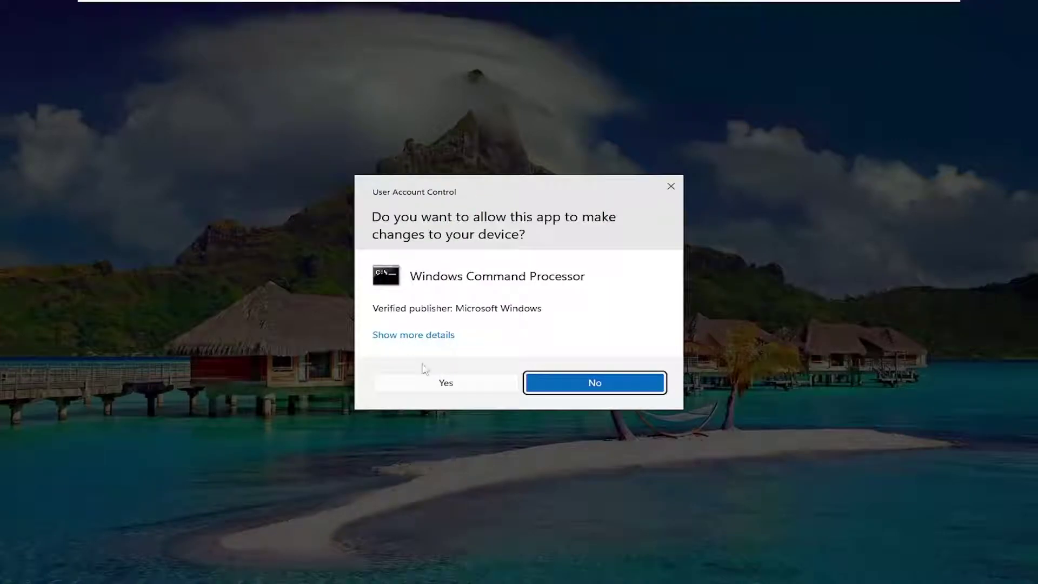
{"action": "left_click", "coordinate": [448, 384]}
{"action": "left_click_drag", "start_coordinate": [447, 27], "coordinate": [626, 109]}
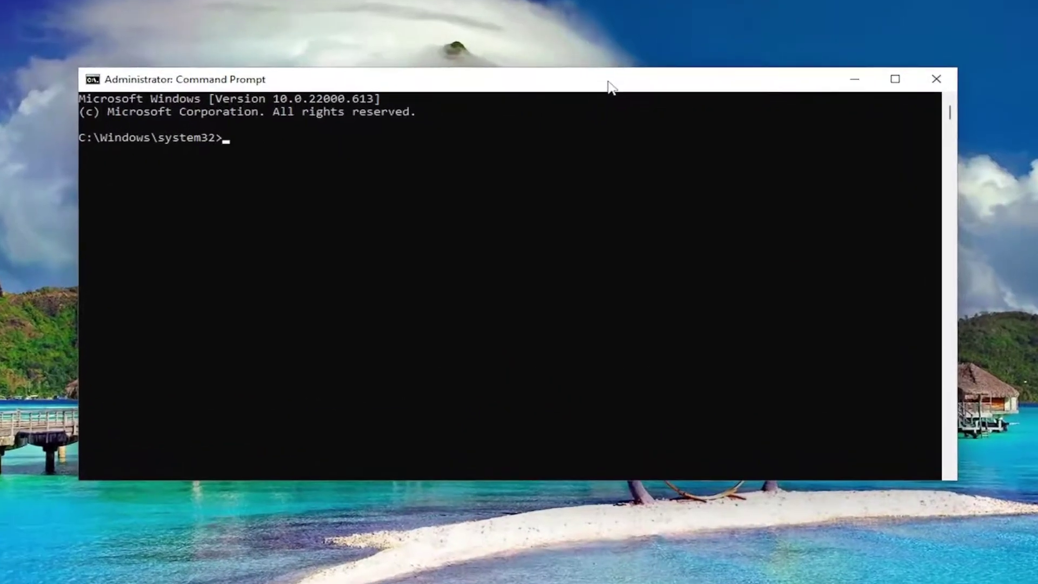
Run 'sfc /scannow' and let verification reach 100% with no integrity violations
{"action": "type", "text": "sfc /scannow"}
{"action": "key", "text": "Return"}
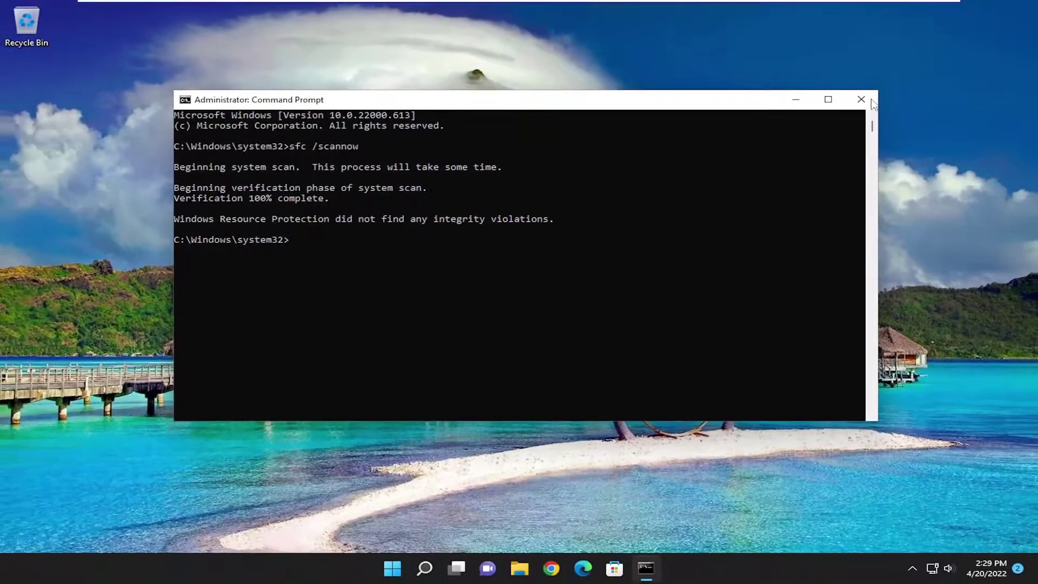
Close the Administrator Command Prompt, then open and dismiss the Start quick-link menu
{"action": "left_click", "coordinate": [898, 89]}
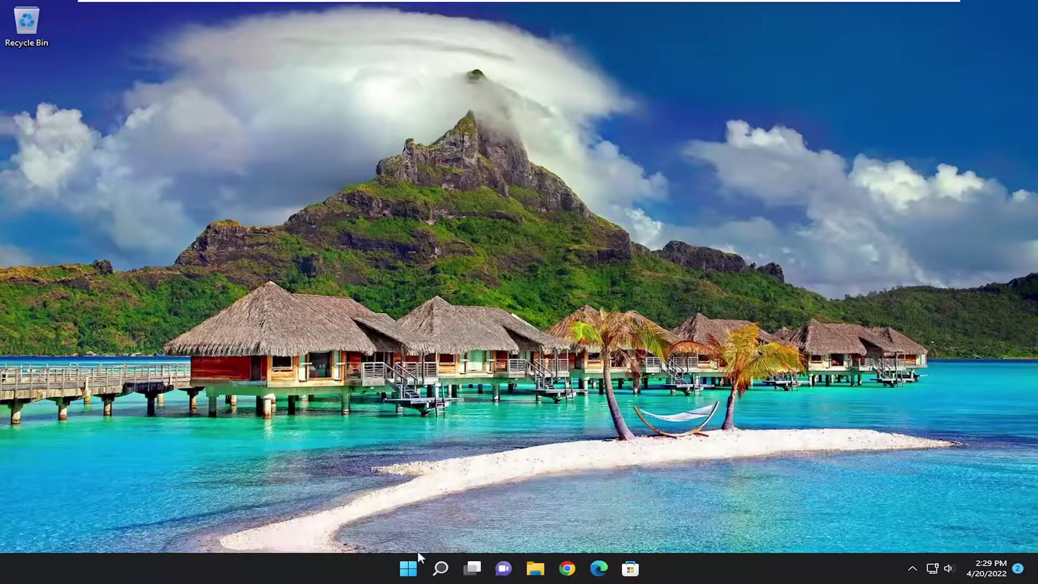
{"action": "right_click", "coordinate": [413, 570]}
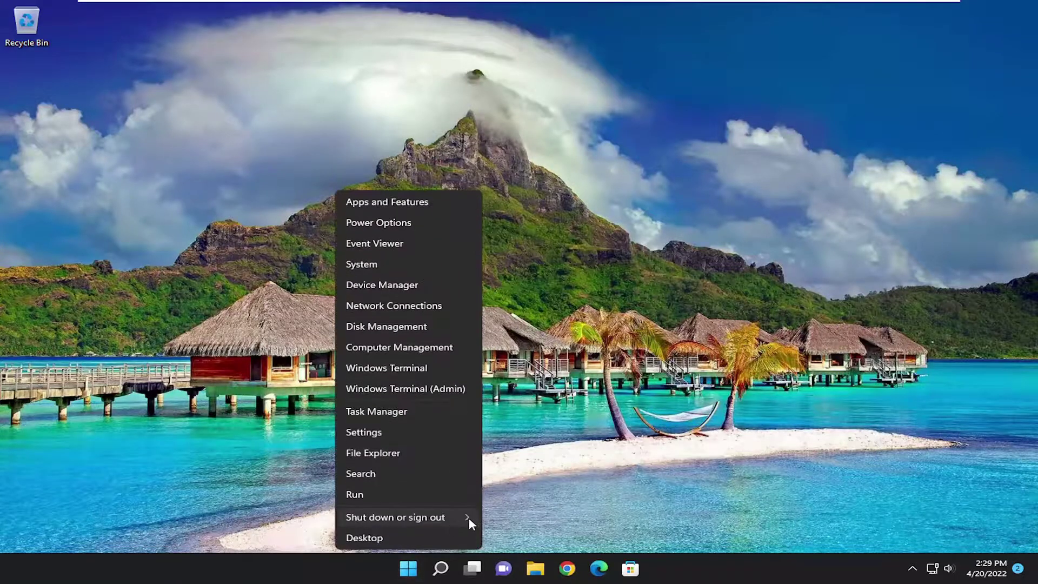
{"action": "mouse_move", "coordinate": [468, 517]}
{"action": "left_click", "coordinate": [502, 536]}
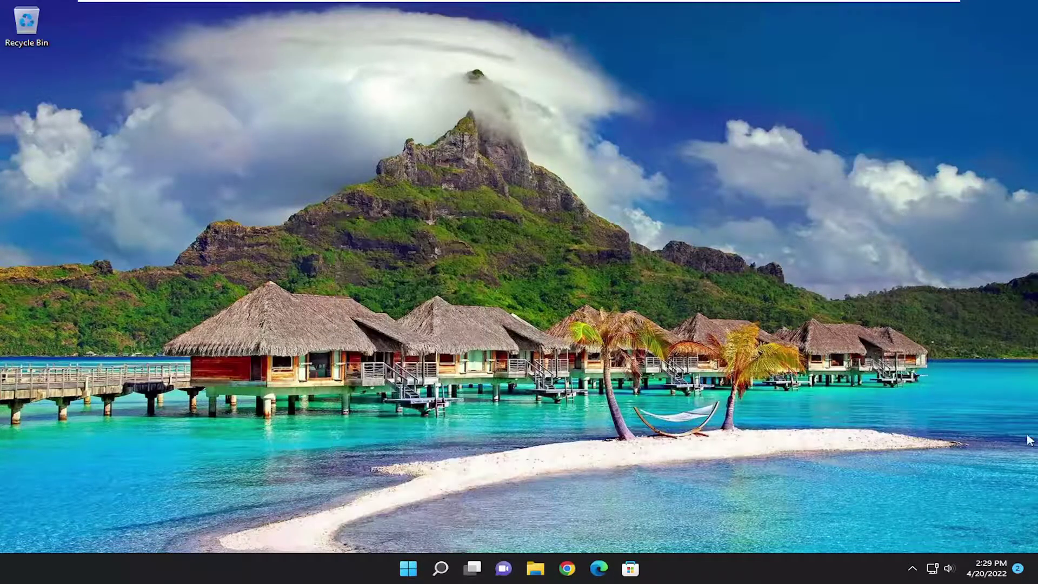